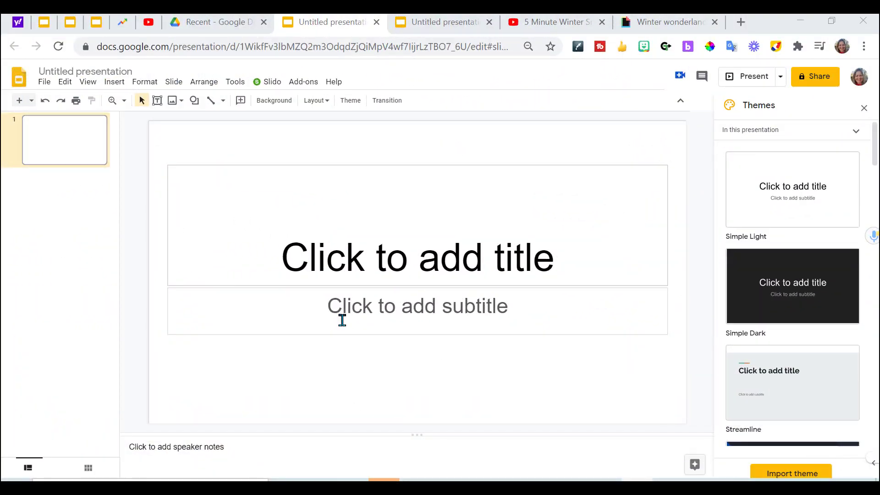
Delete the title and subtitle placeholders and close the Themes panel.
left_click_drag(267, 151, 308, 297)
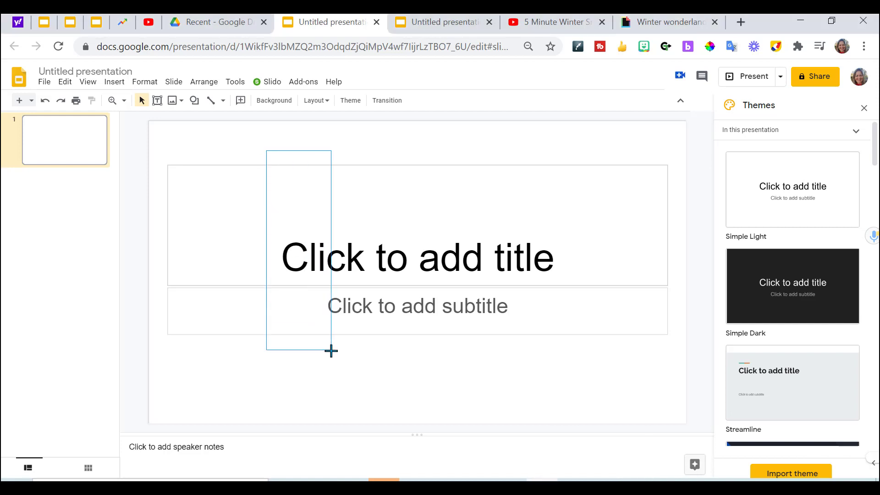
left_click_drag(330, 351, 331, 350)
key("Delete")
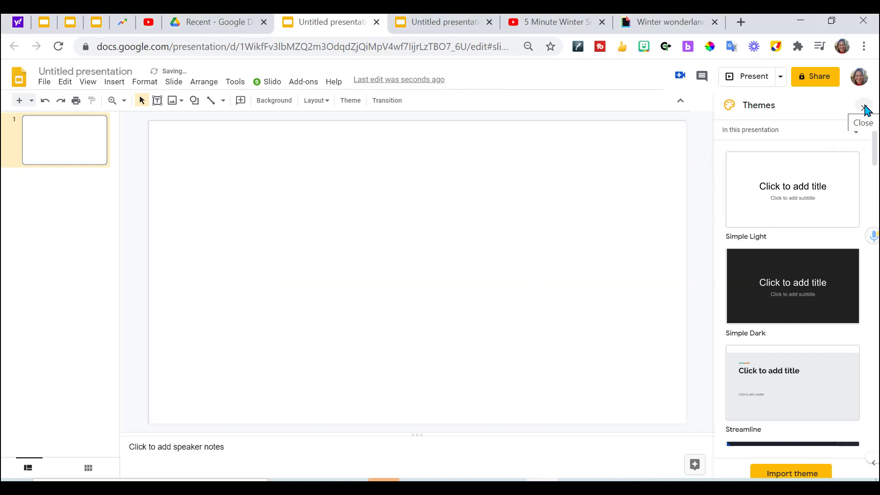
left_click(865, 110)
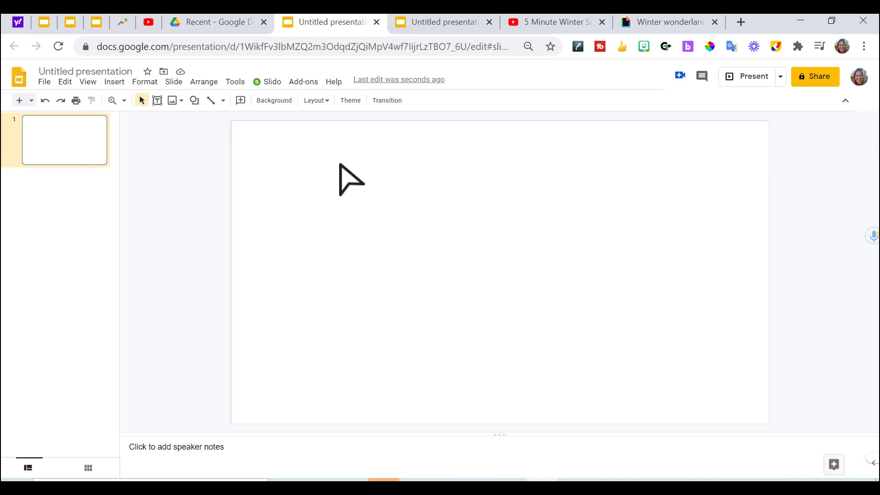
Set a snowy village photo from a 'winter wonderland' image search as the slide background.
left_click(274, 101)
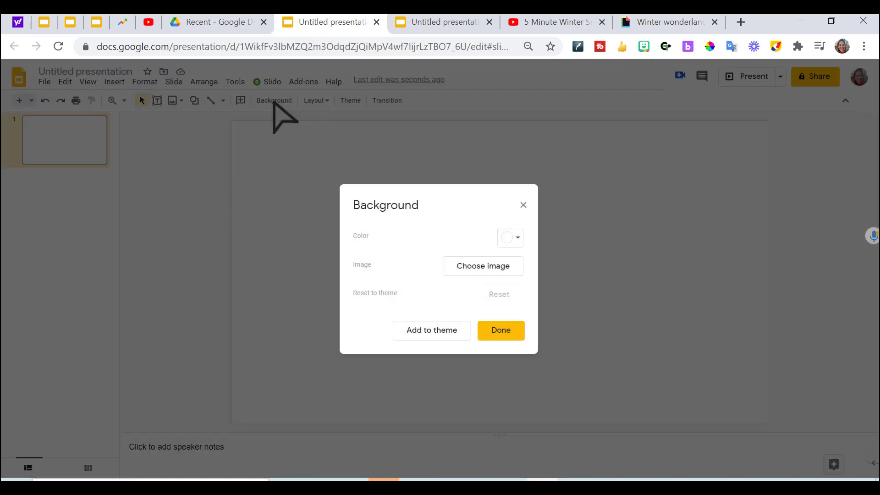
left_click(483, 266)
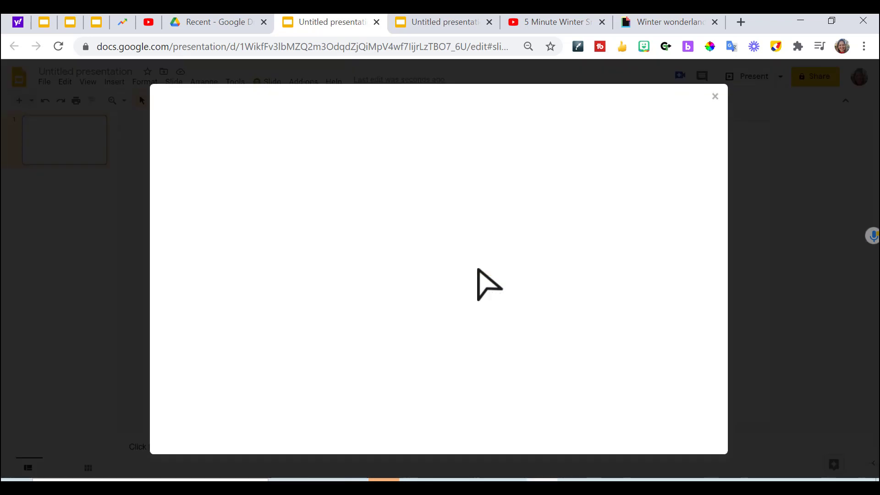
left_click(478, 152)
type("winter")
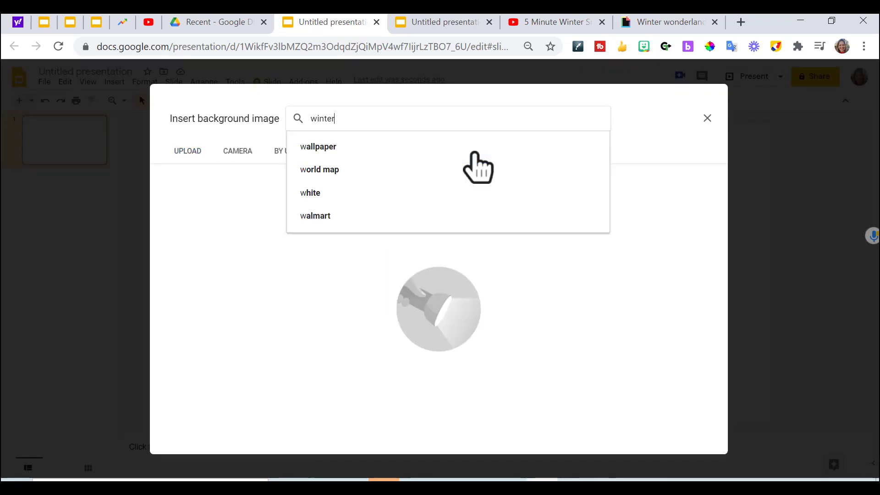
type("wonderland")
key("Return")
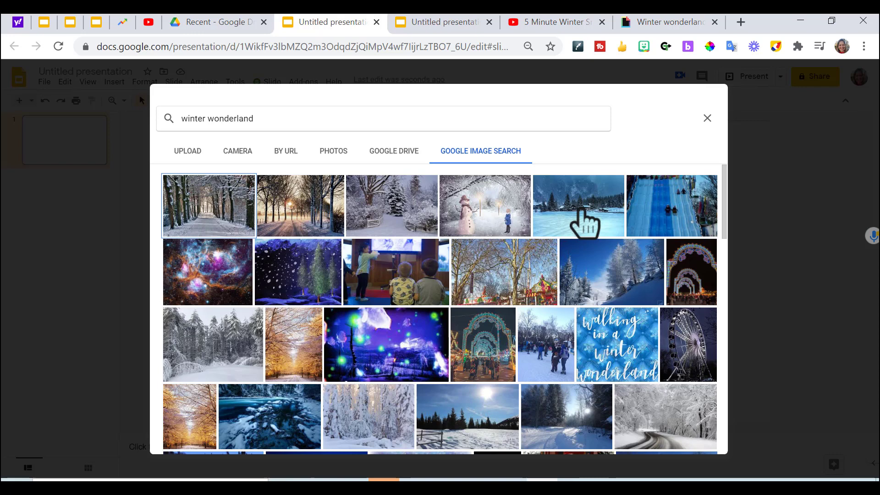
left_click(584, 219)
left_click(699, 440)
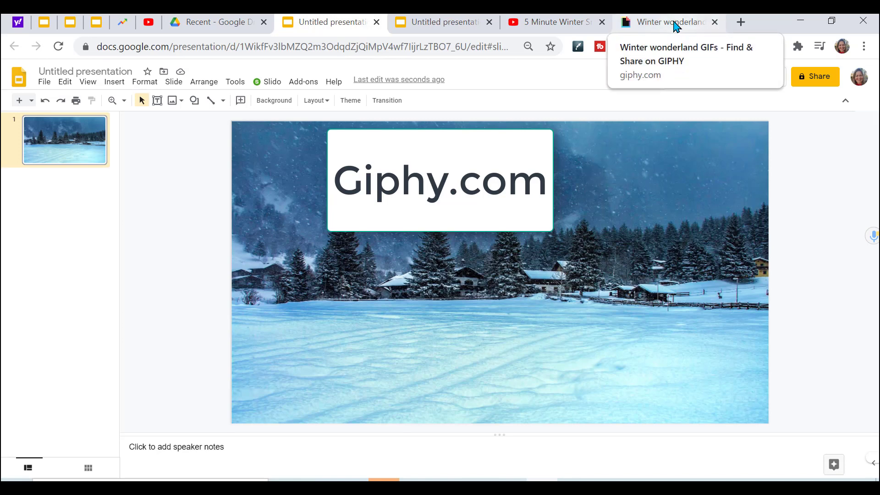
Copy the glittery top-hat snowman's link from Giphy 'snowman' stickers, then return to Slides.
left_click(739, 21)
left_click(186, 125)
type("sno")
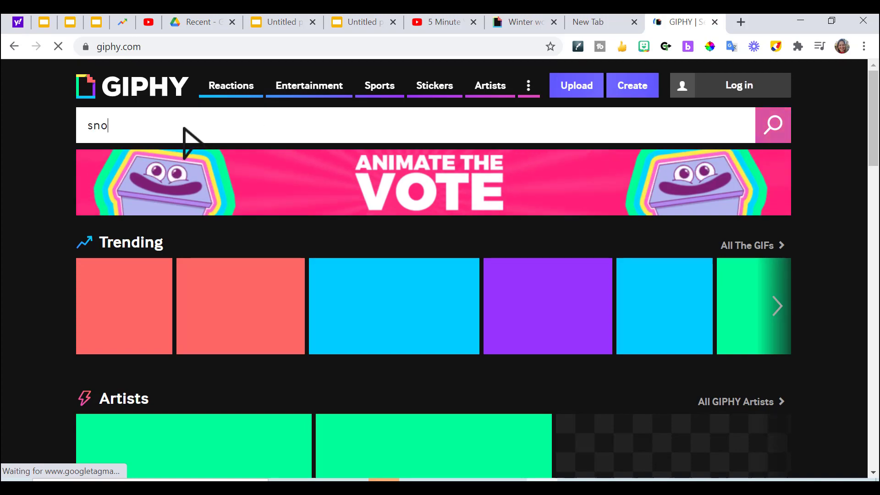
type("wman")
key("Return")
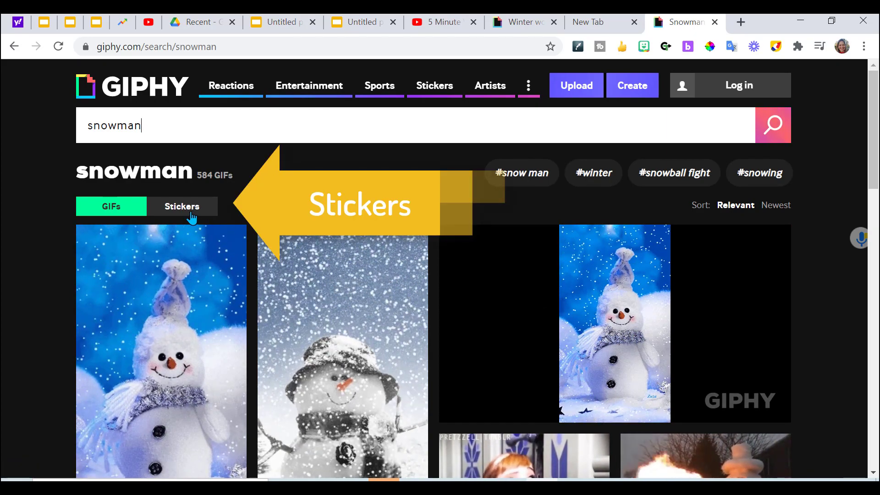
left_click(190, 210)
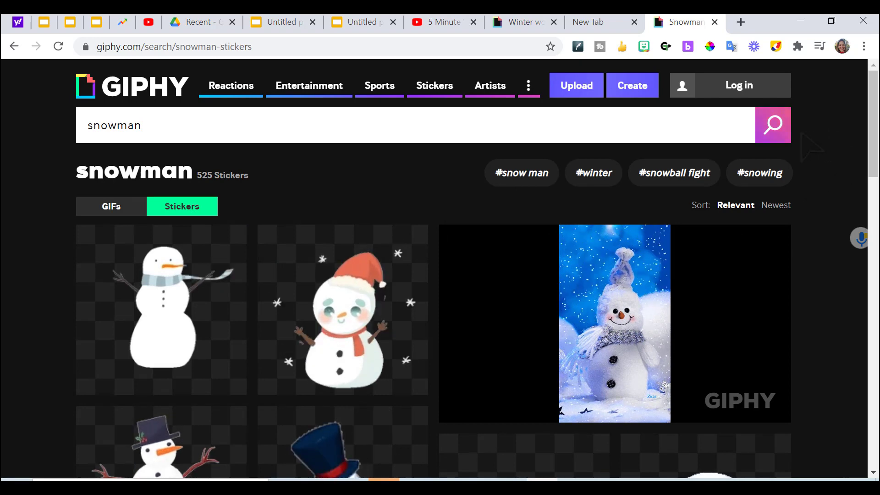
left_click_drag(873, 124, 873, 161)
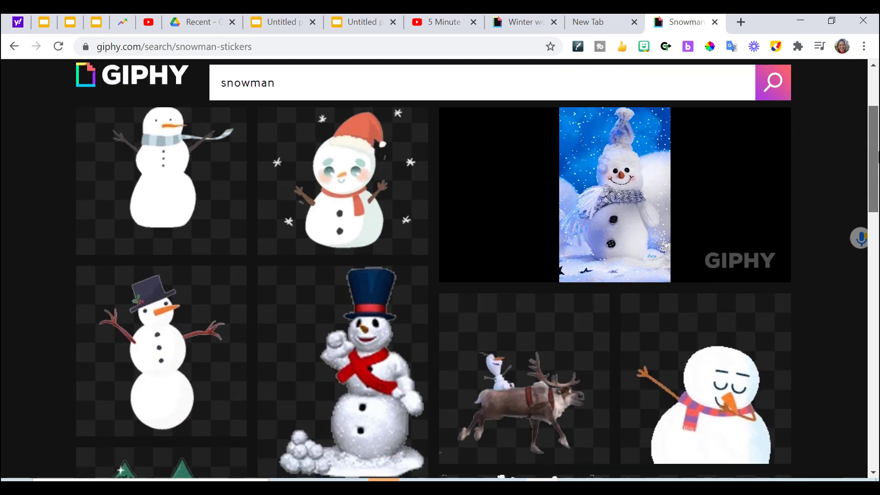
scroll(440, 275, "down", 1)
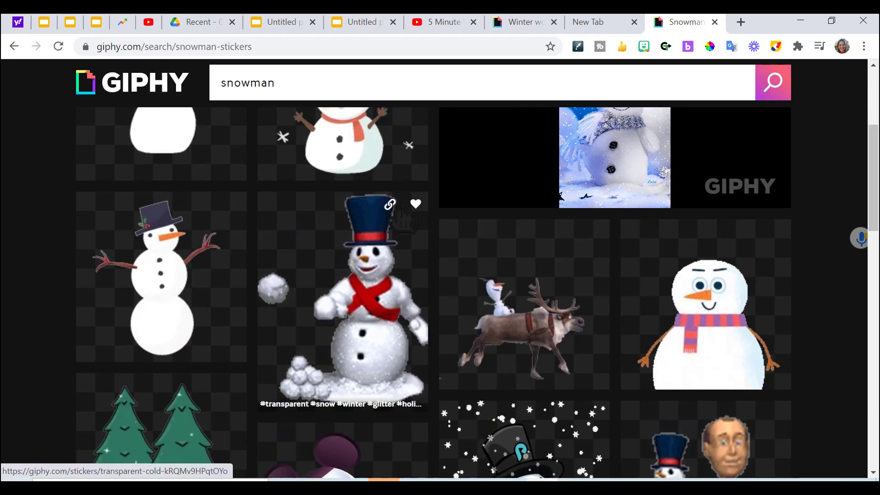
left_click(389, 204)
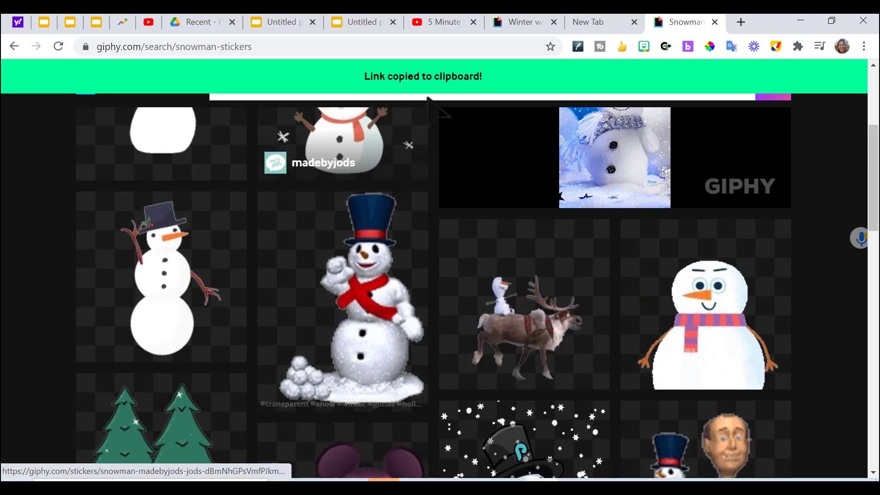
left_click(282, 22)
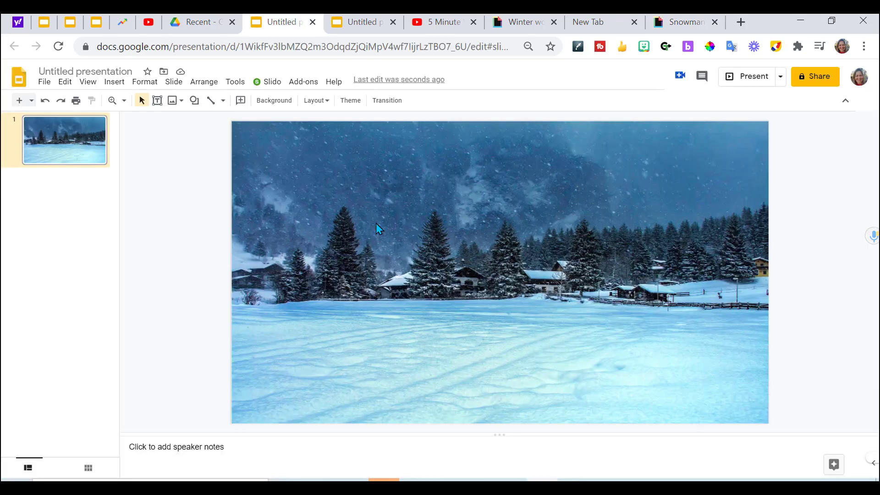
Insert the top-hat snowman GIF onto the slide from its copied Giphy link.
left_click(114, 81)
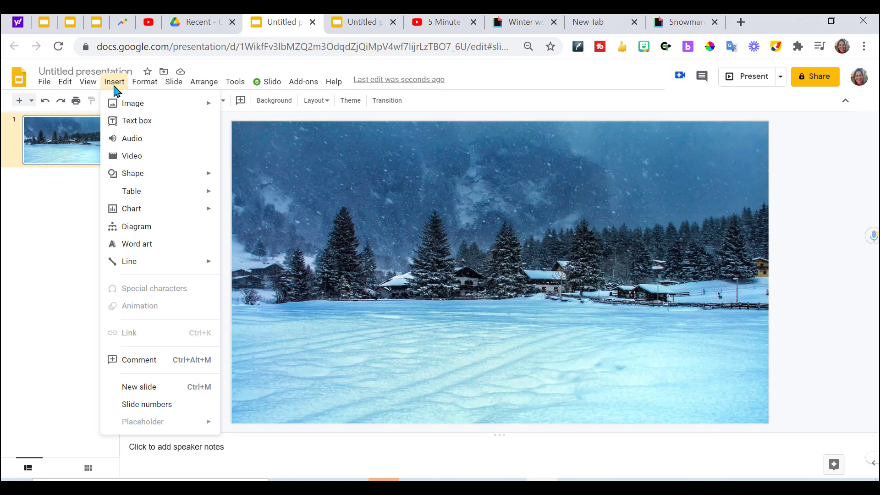
mouse_move(133, 104)
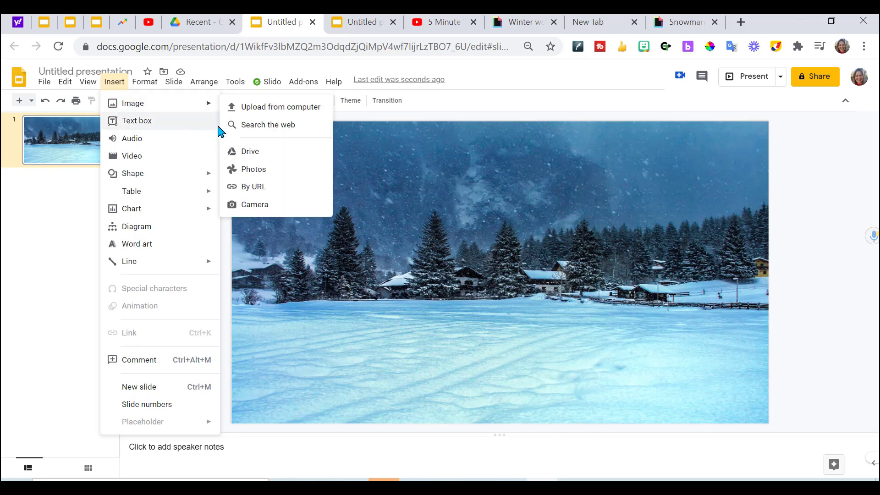
left_click(253, 187)
key("ctrl+v")
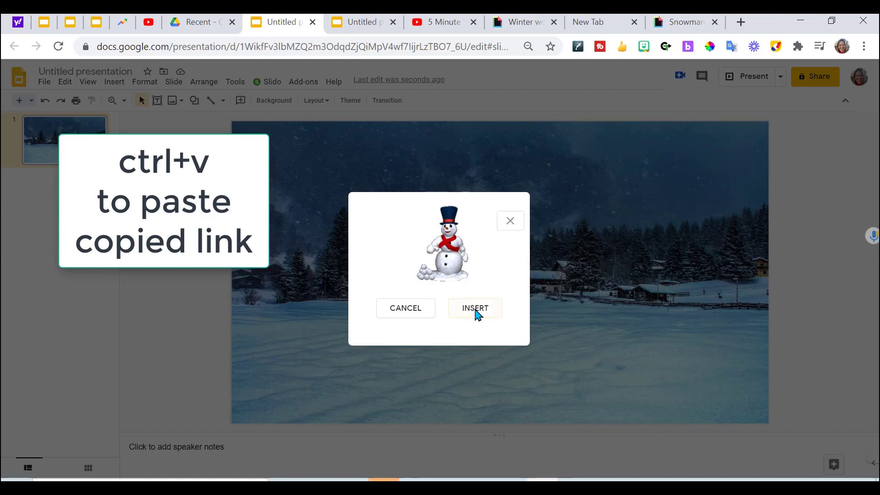
left_click(478, 313)
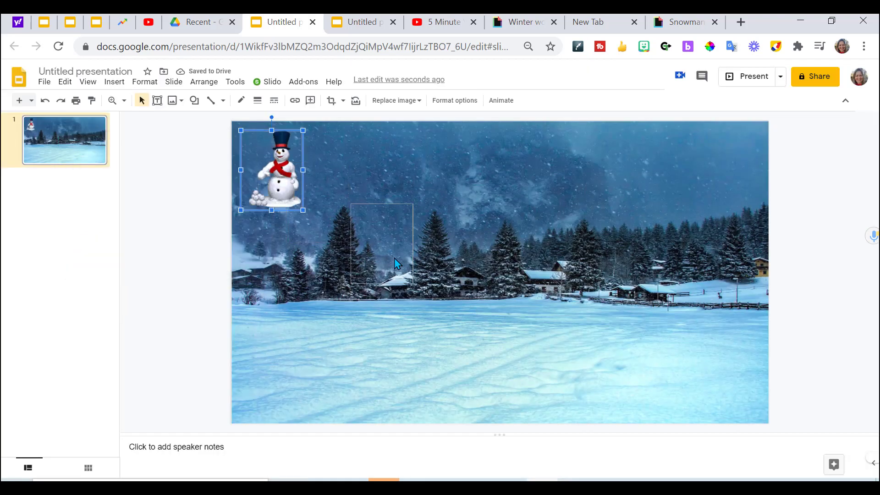
Resize the snowman onto the lower-centre snowfield, then copy the reindeer sticker's Giphy link.
left_click_drag(272, 170, 497, 337)
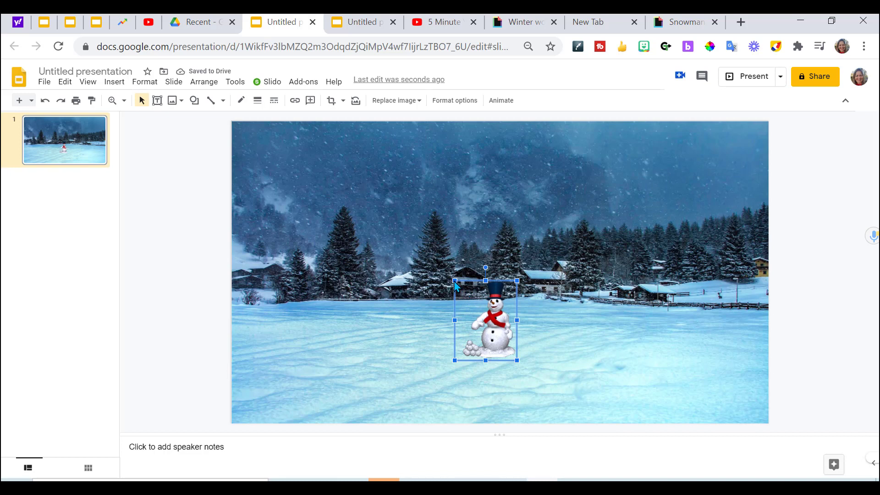
left_click_drag(430, 271, 430, 270)
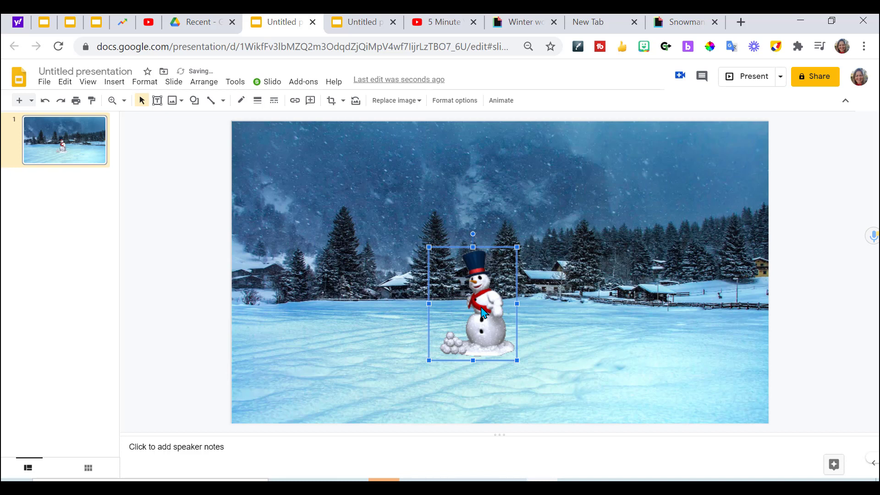
left_click_drag(484, 335, 485, 334)
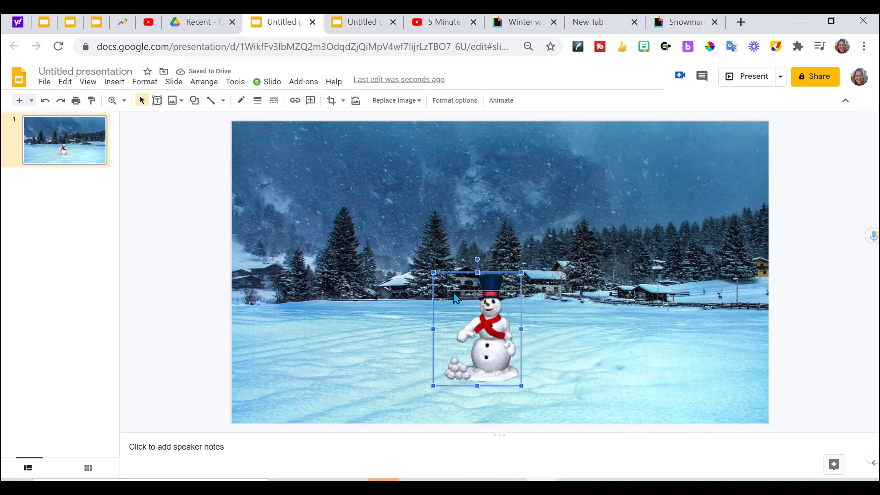
left_click_drag(453, 297, 452, 297)
left_click(686, 22)
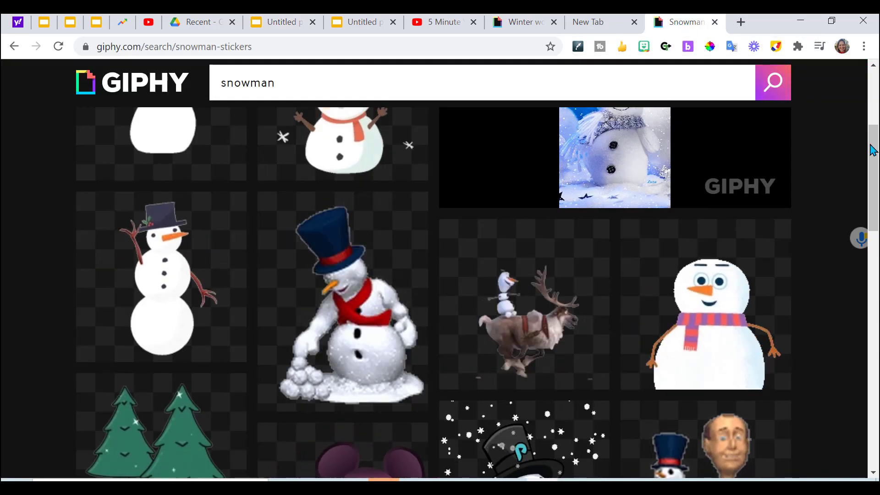
mouse_move(875, 154)
left_mouse_down()
mouse_move(874, 171)
mouse_move(875, 160)
left_mouse_up()
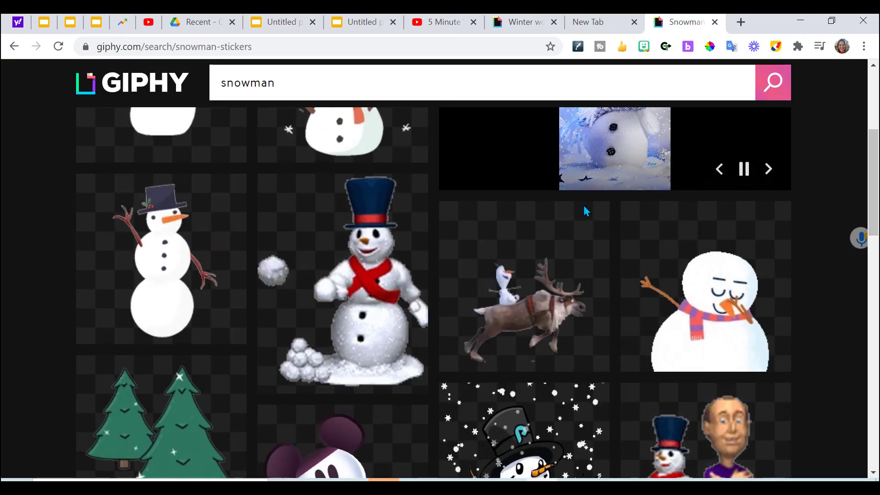
left_click(565, 213)
Insert the reindeer GIF from its link, shrink it, and place it left on the snowfield.
left_click(282, 23)
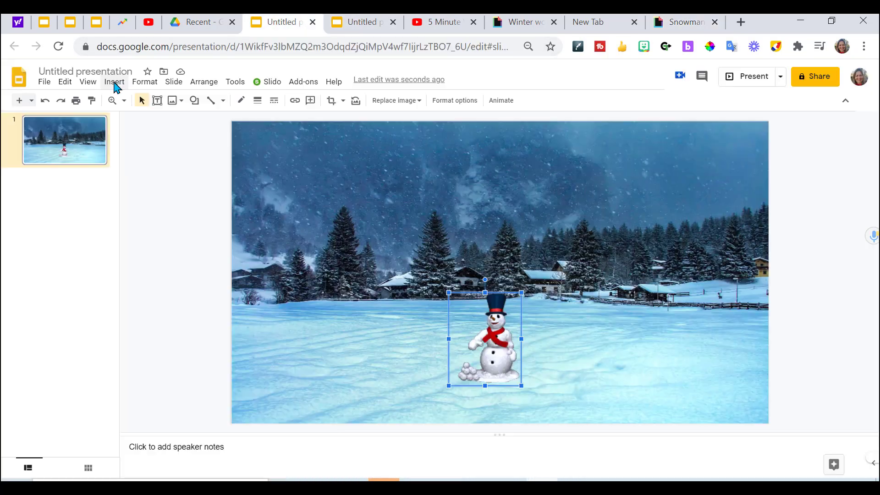
left_click(114, 81)
left_click(159, 101)
key("ctrl+v")
key("Return")
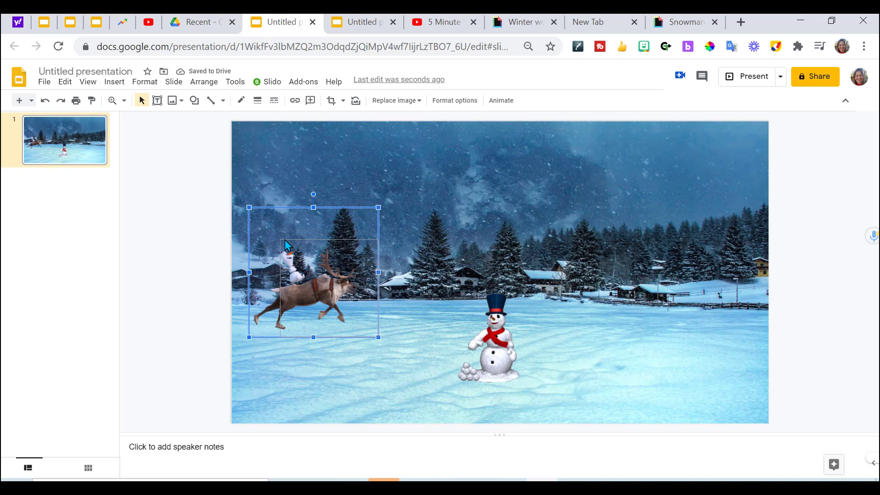
left_click_drag(250, 208, 281, 240)
left_click_drag(320, 306, 303, 304)
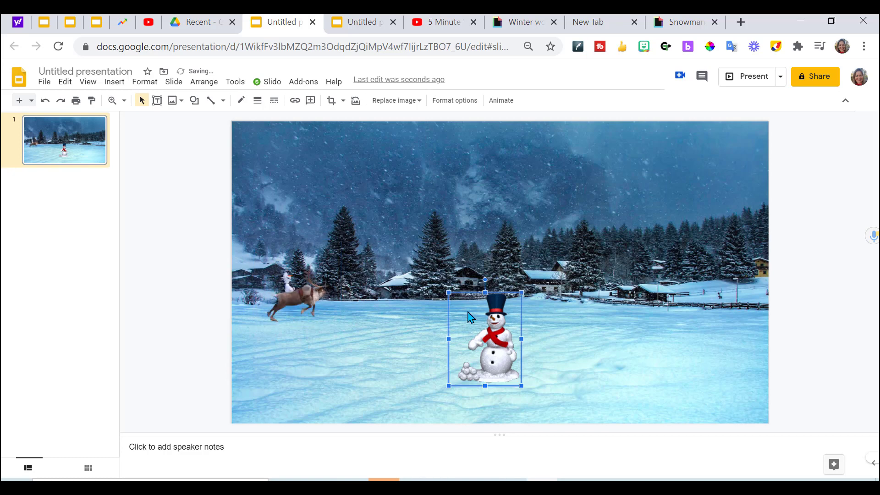
Back on Giphy, copy the link of the hand-drawn black-top-hat snowman sticker.
key("ctrl+Tab")
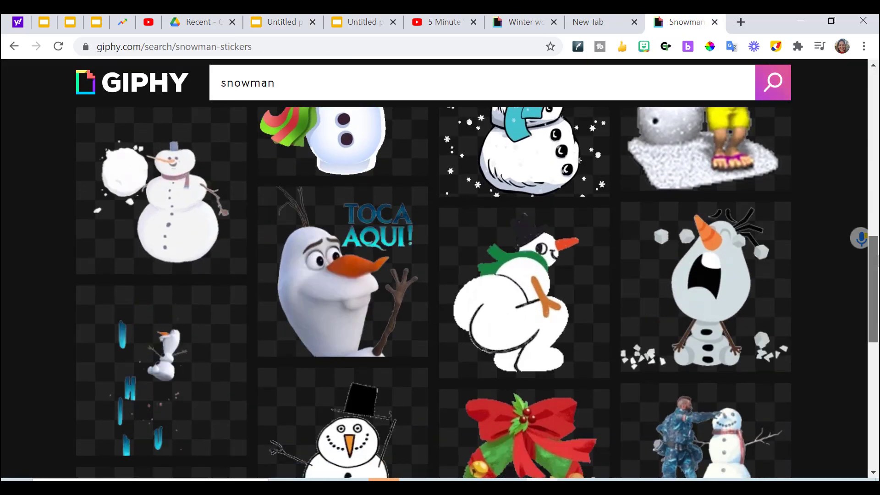
scroll(440, 275, "down", 3)
scroll(418, 283, "down", 2)
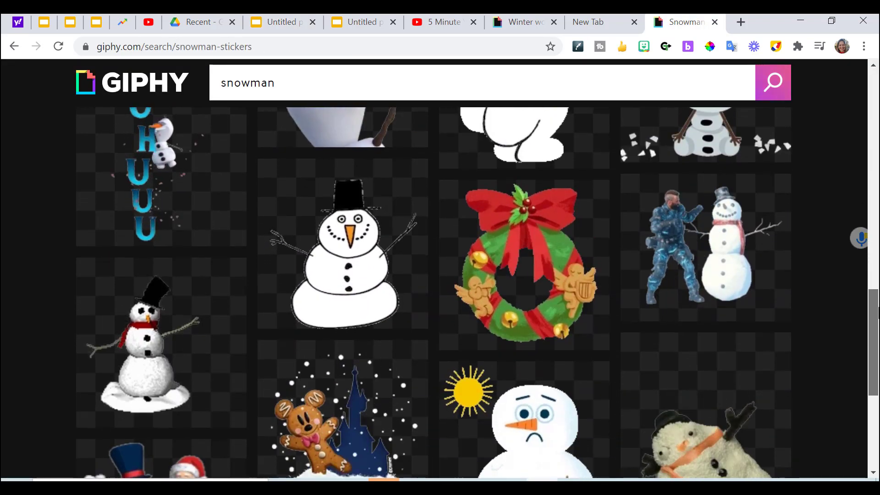
mouse_move(342, 242)
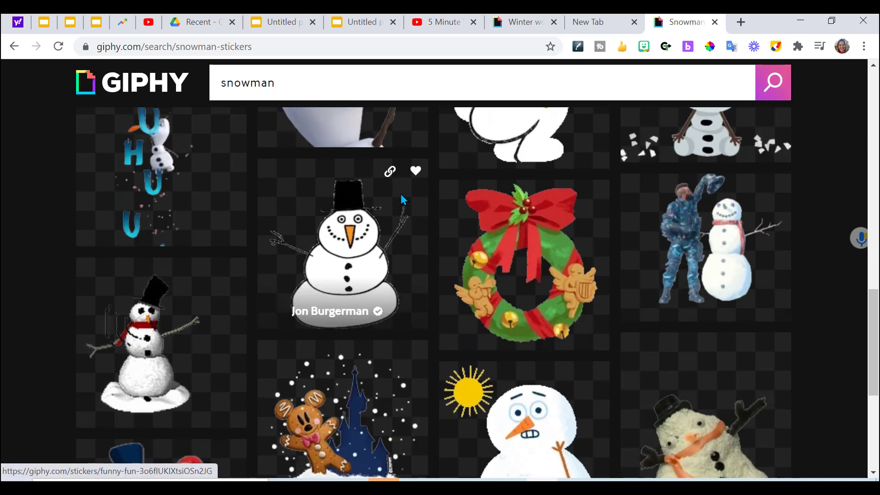
left_click(390, 174)
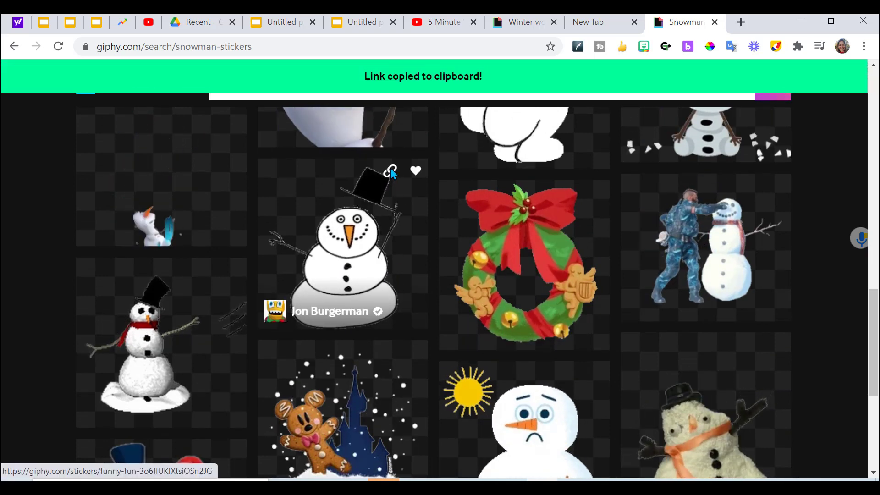
Insert the hand-drawn snowman GIF onto the slide by URL, then return to Giphy.
left_click(363, 22)
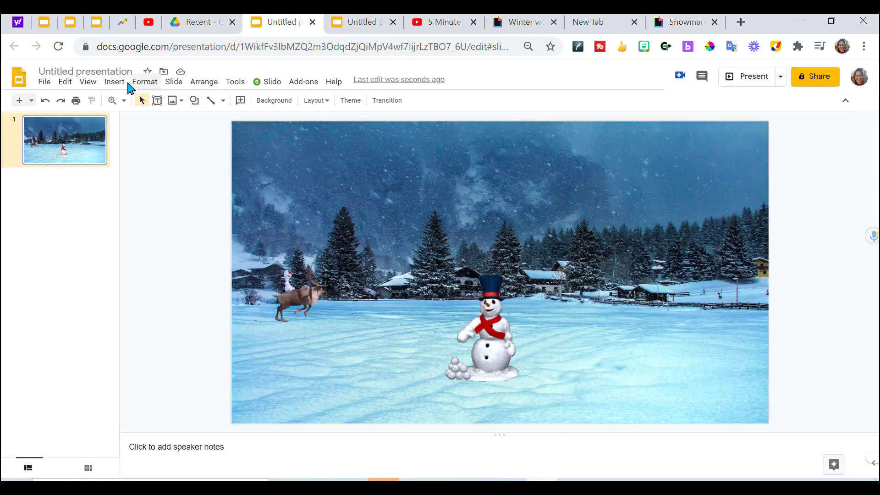
key("ctrl+v")
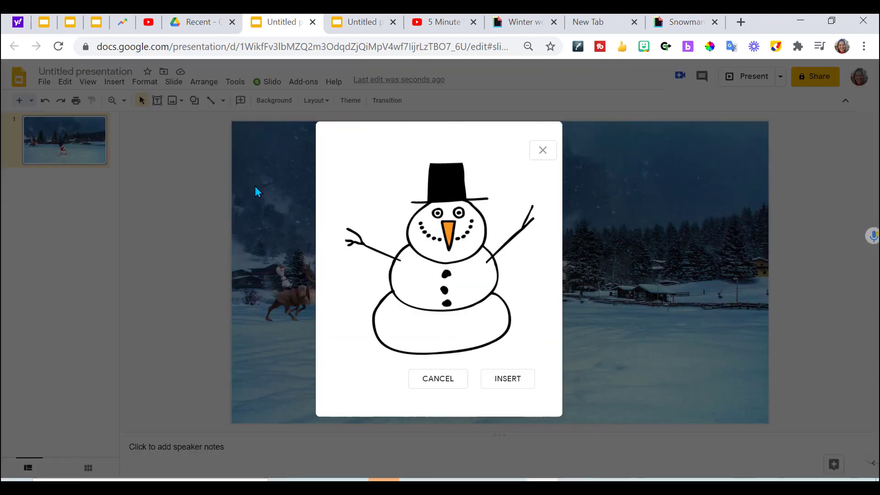
left_click(515, 380)
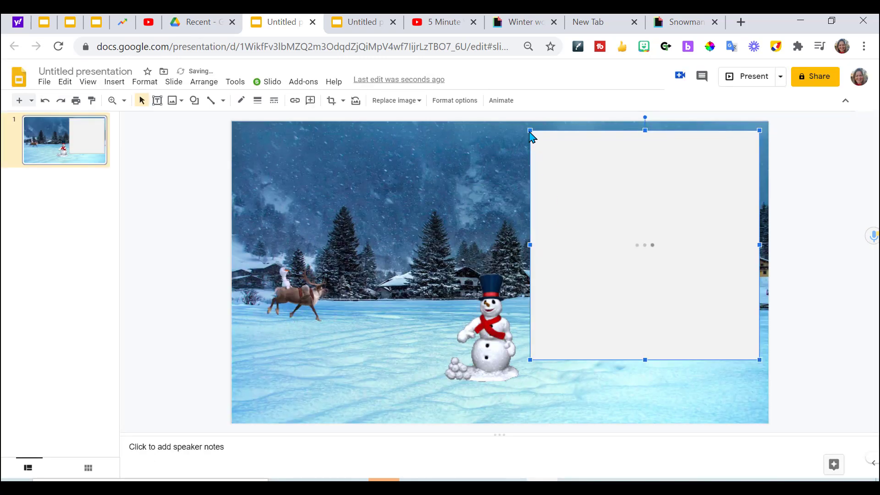
left_click(685, 22)
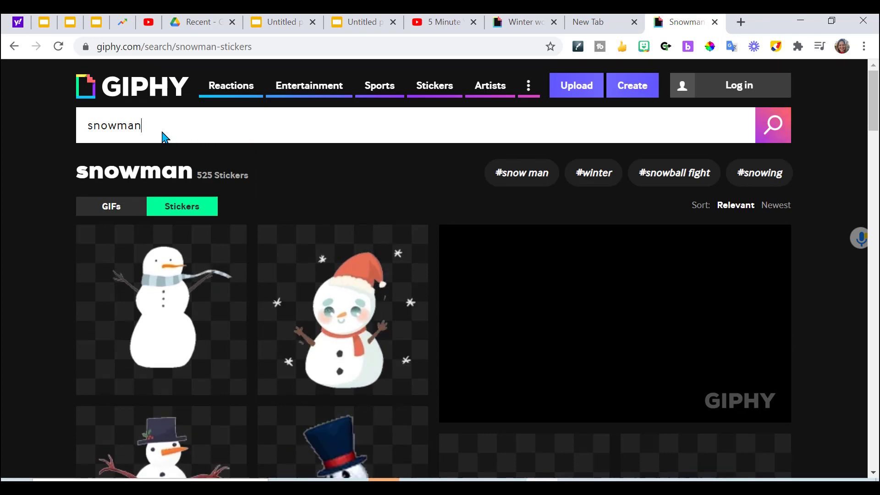
Search Giphy stickers for 'winter wonderland' and copy the falling-snow sticker's GIF link.
left_click(161, 127)
key("ctrl+a")
key("BackSpace")
type("win")
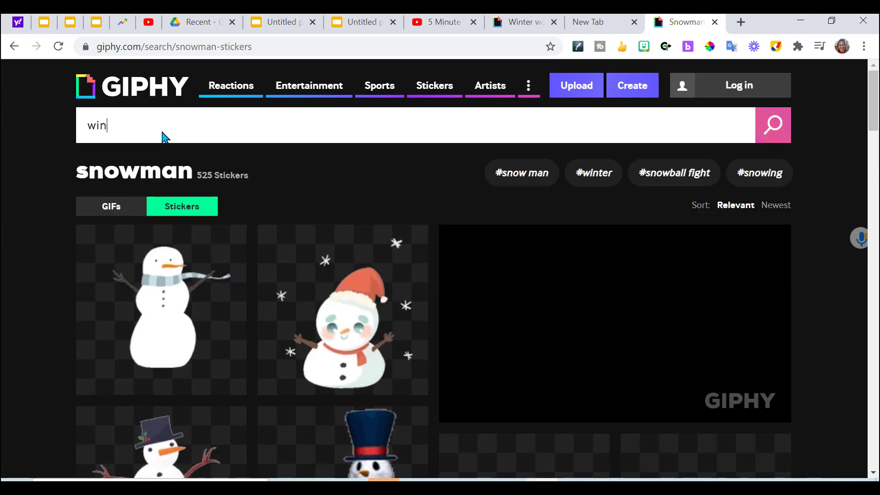
type("ter wond")
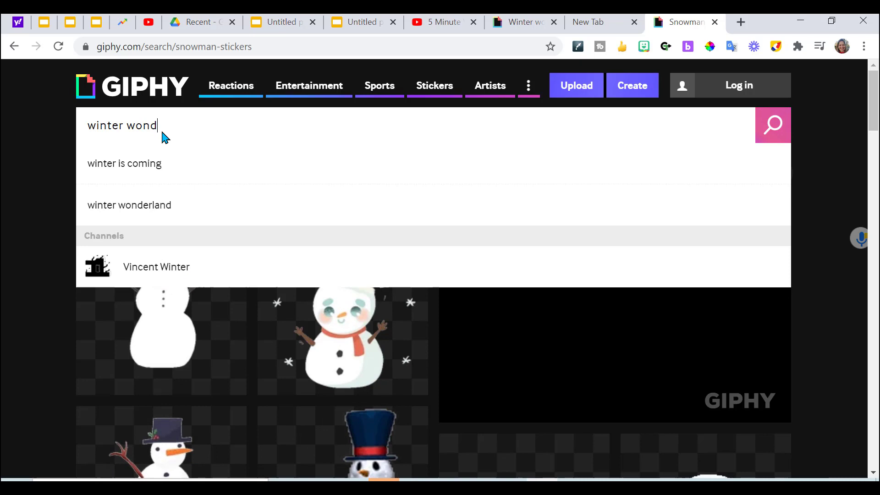
type("erland")
key("Return")
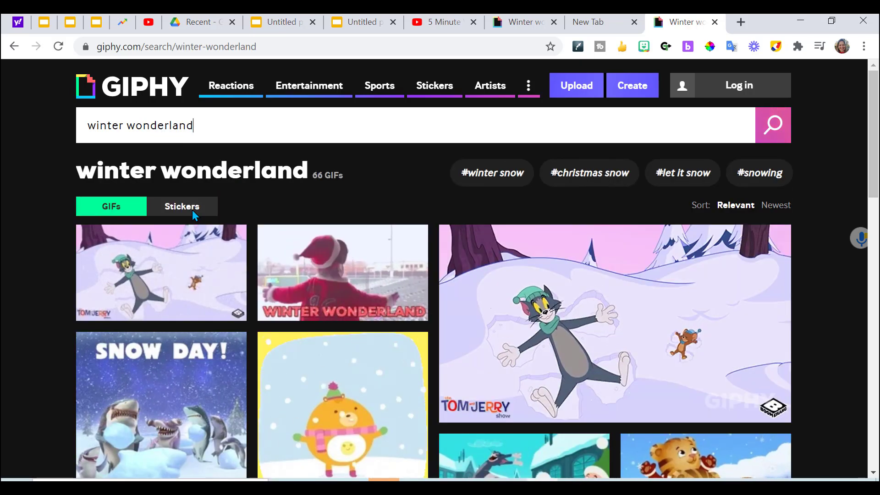
left_click(191, 209)
scroll(192, 210, "down", 3)
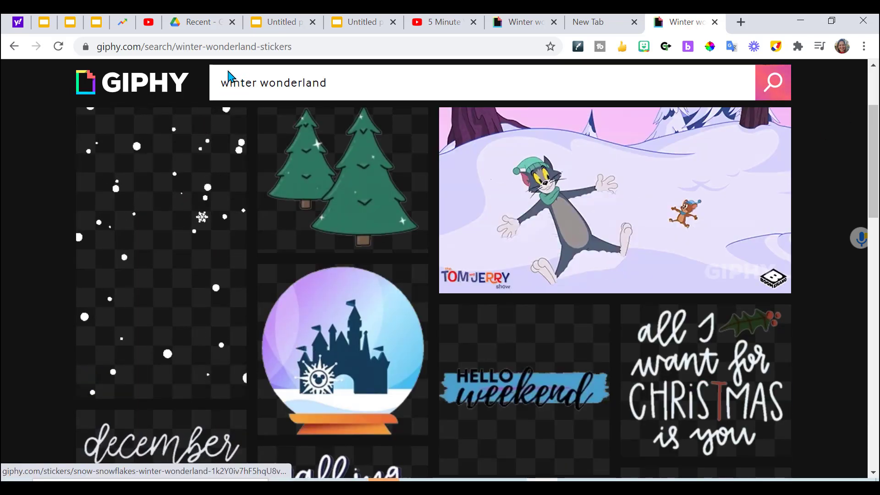
left_click(206, 122)
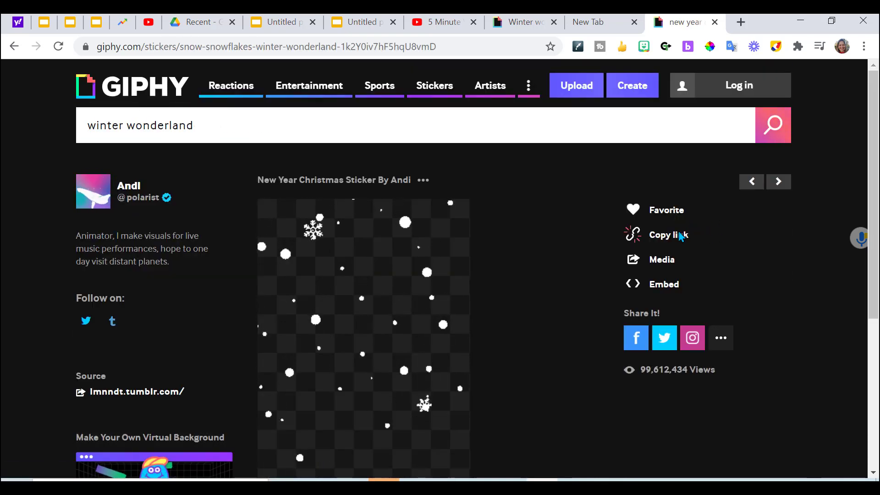
left_click(669, 234)
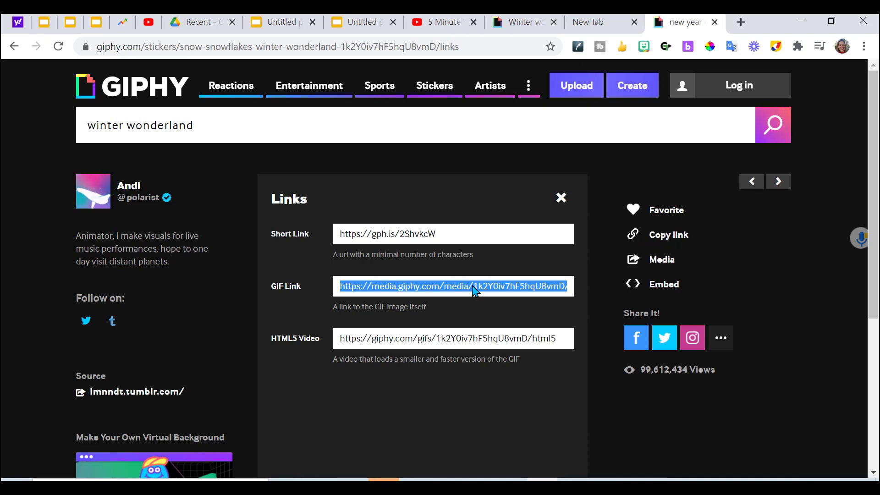
left_click(474, 286)
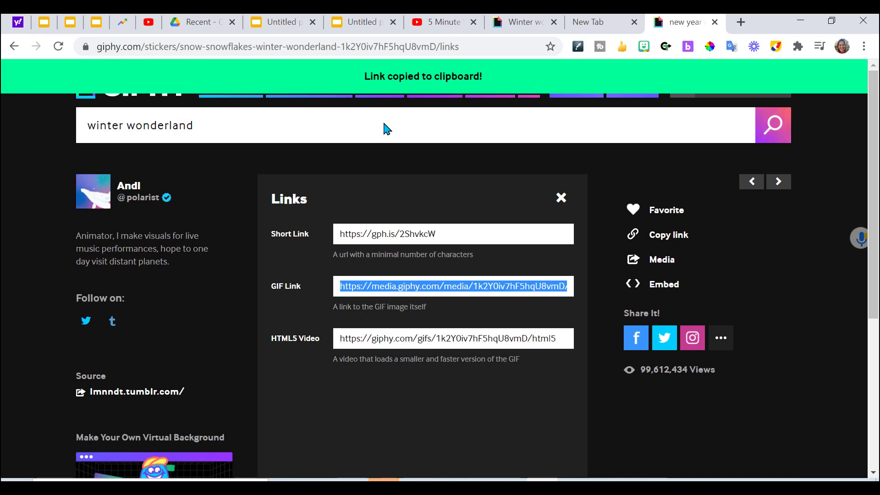
Insert the falling-snow GIF onto the slide from its copied link.
left_click(282, 22)
left_click(114, 81)
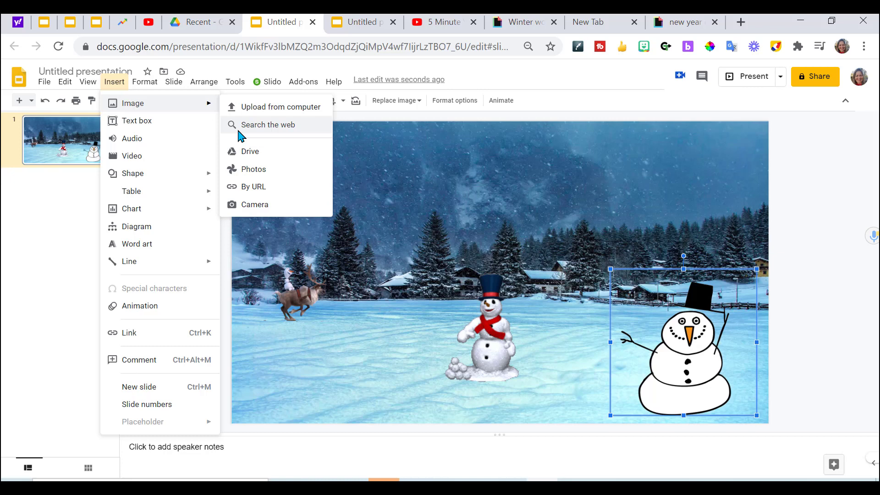
left_click(248, 190)
key("ctrl+v")
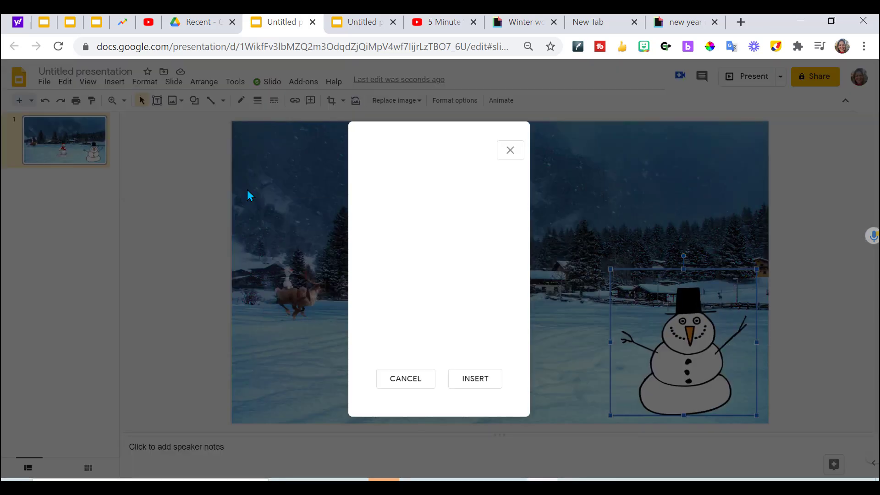
left_click(475, 378)
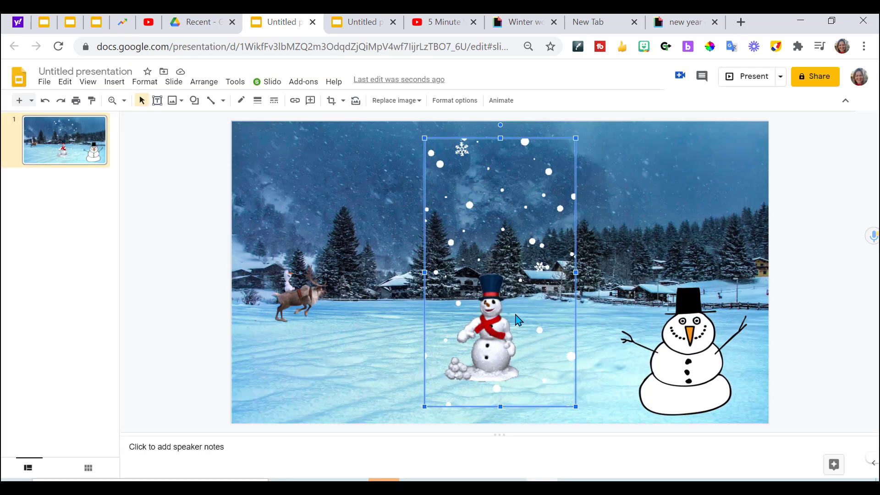
Enlarge the snow overlay and reposition it over the centre of the scene.
left_click_drag(370, 320, 326, 307)
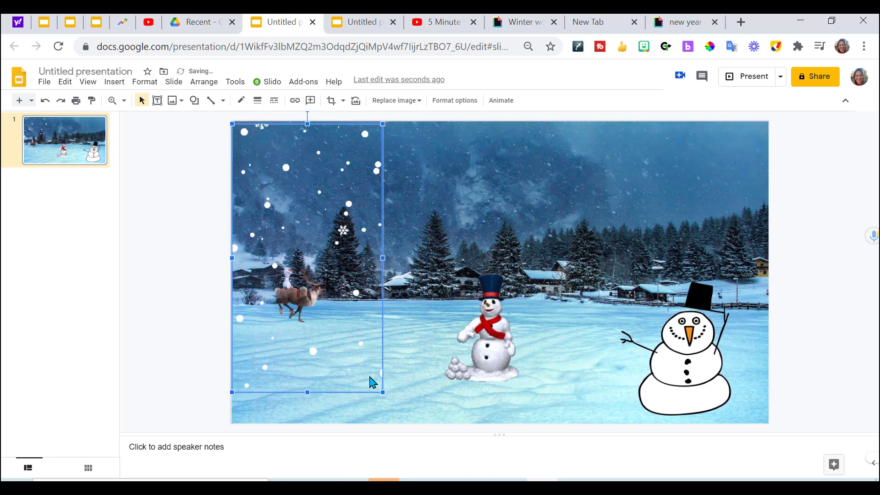
left_click_drag(382, 395, 403, 416)
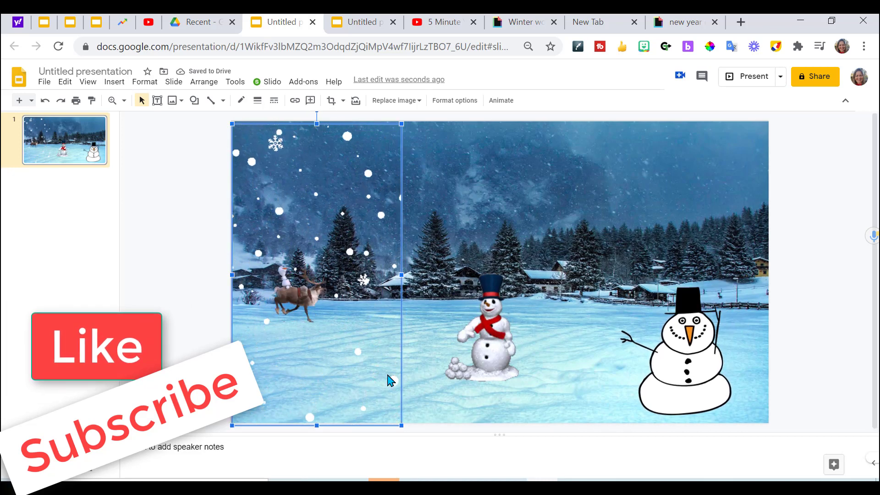
scroll(388, 380, "down", 1)
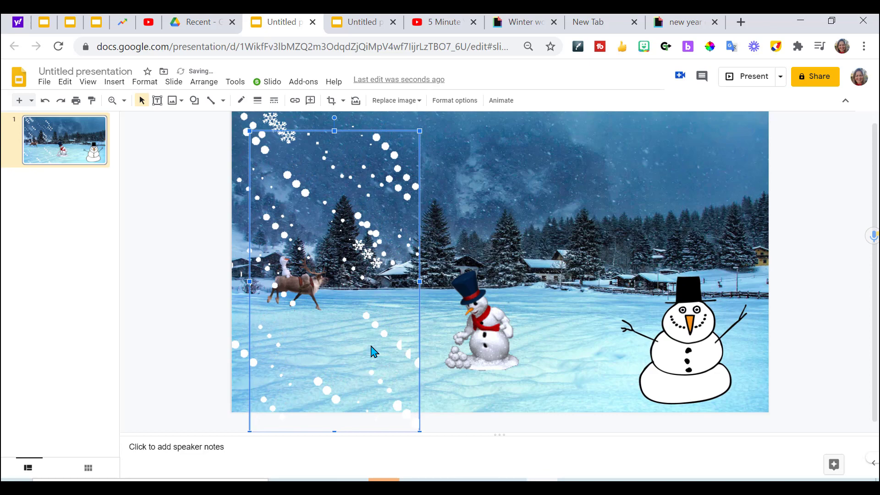
left_click_drag(372, 351, 537, 305)
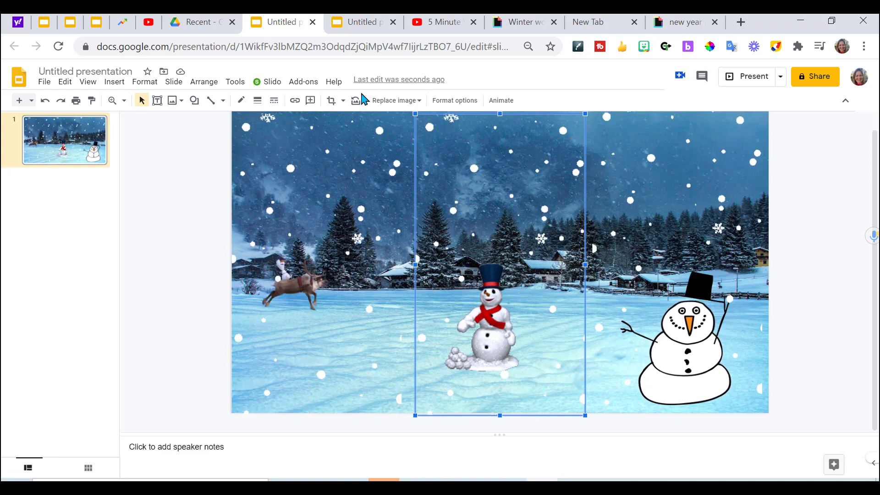
Copy the share link of YouTube's 5 Minute Winter Snow Countdown Timer, then return to Slides.
left_click(439, 22)
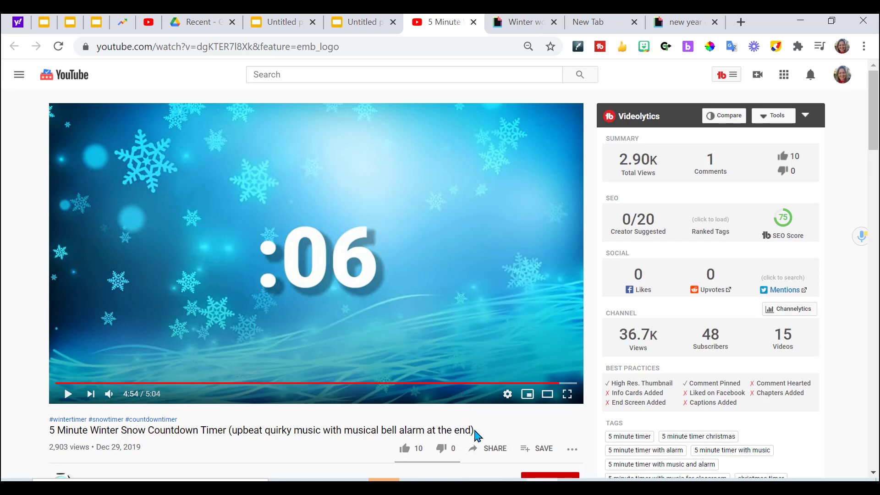
left_click(494, 448)
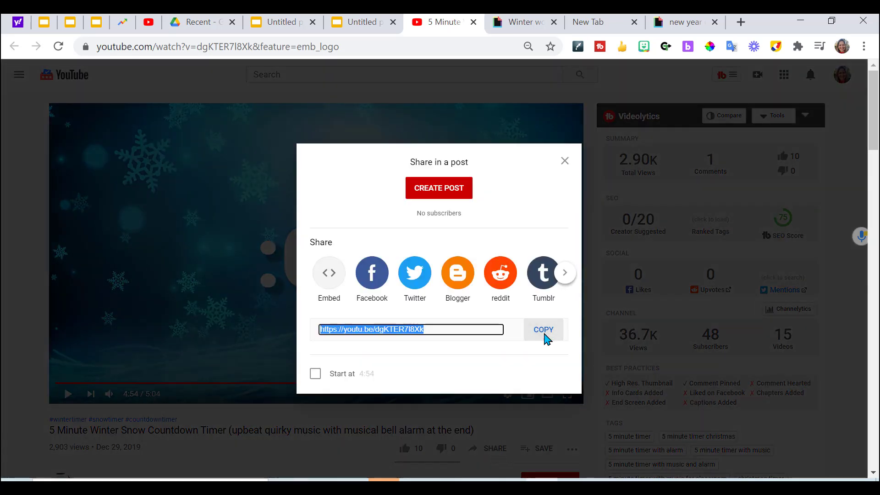
left_click(280, 22)
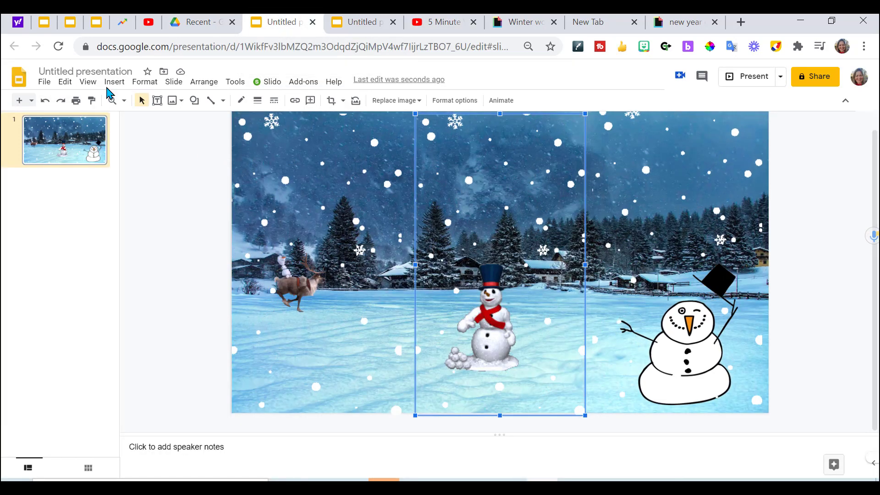
Insert the winter countdown timer video onto the slide from its pasted YouTube link.
left_click(114, 81)
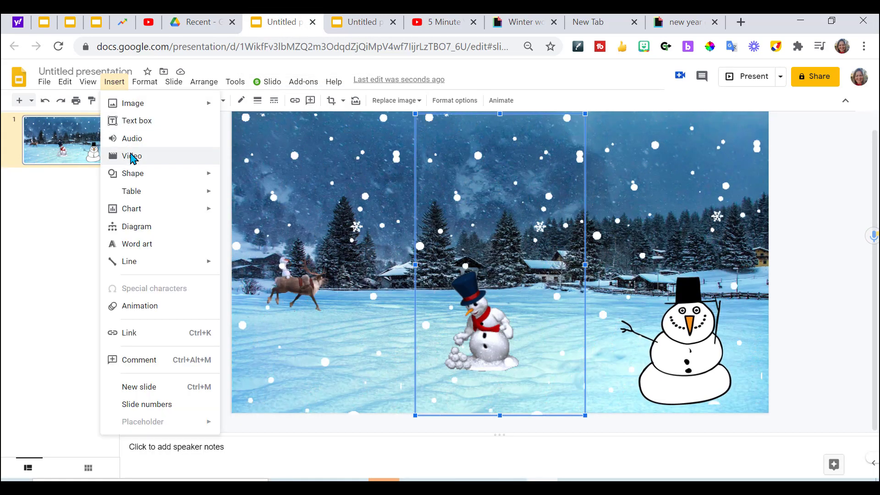
left_click(132, 156)
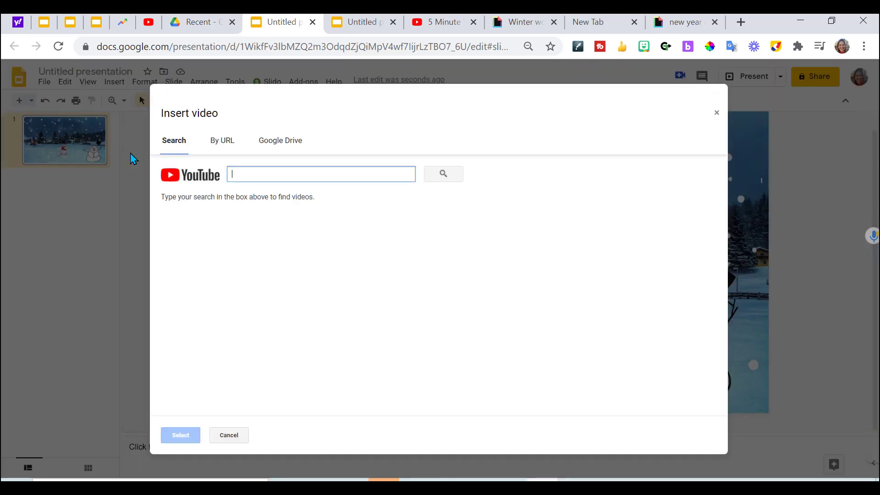
key("ctrl+v")
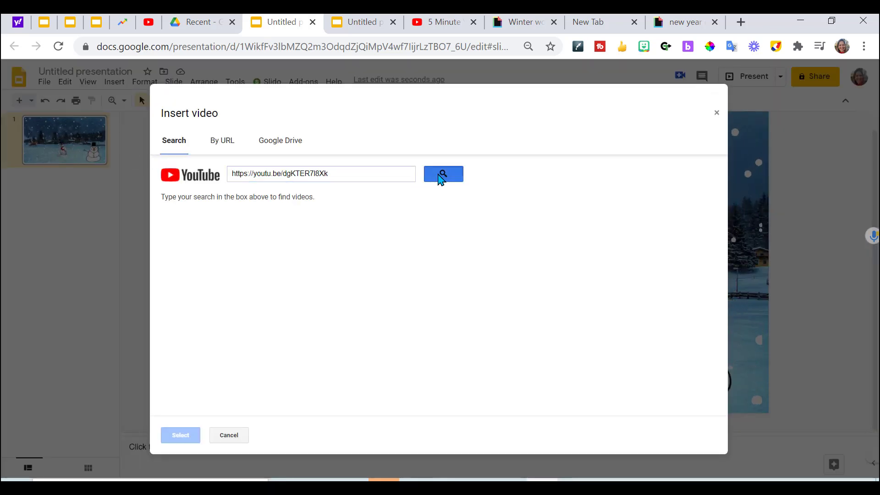
left_click(443, 175)
left_click(324, 227)
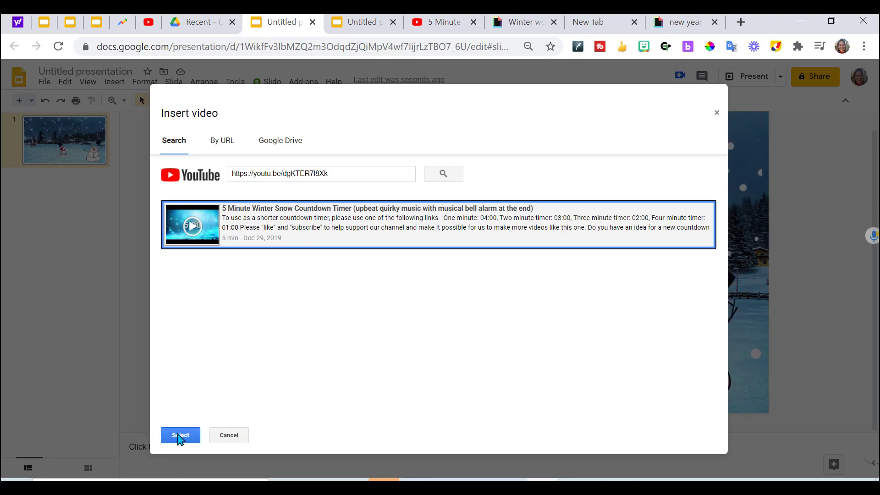
left_click(181, 435)
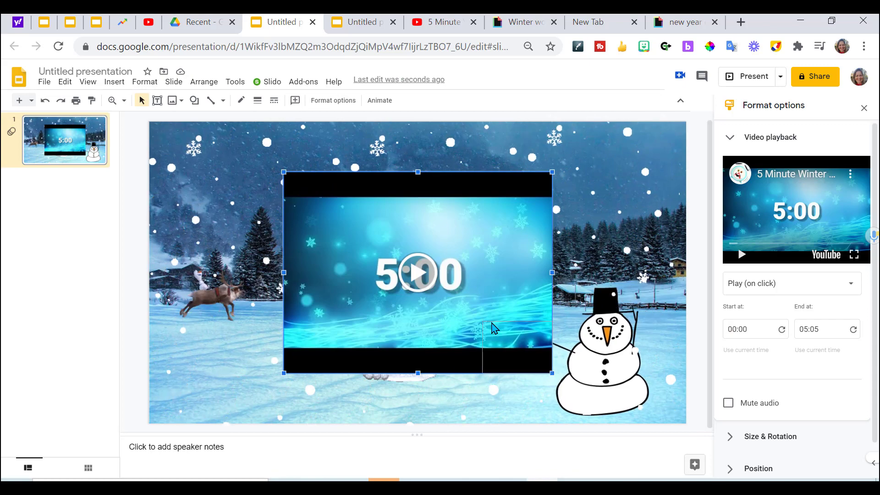
Shrink the video into the bottom-left corner and set it to play automatically.
mouse_move(284, 172)
left_mouse_down()
mouse_move(490, 328)
mouse_move(181, 399)
left_mouse_up()
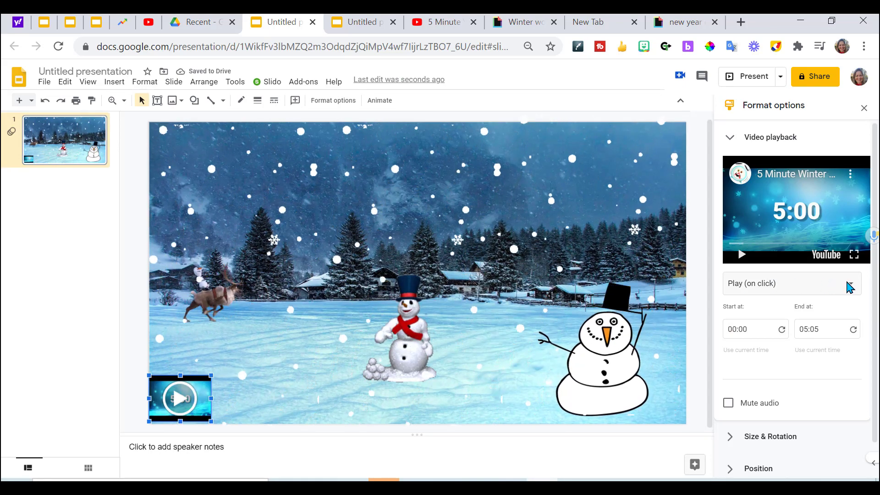
left_click(786, 283)
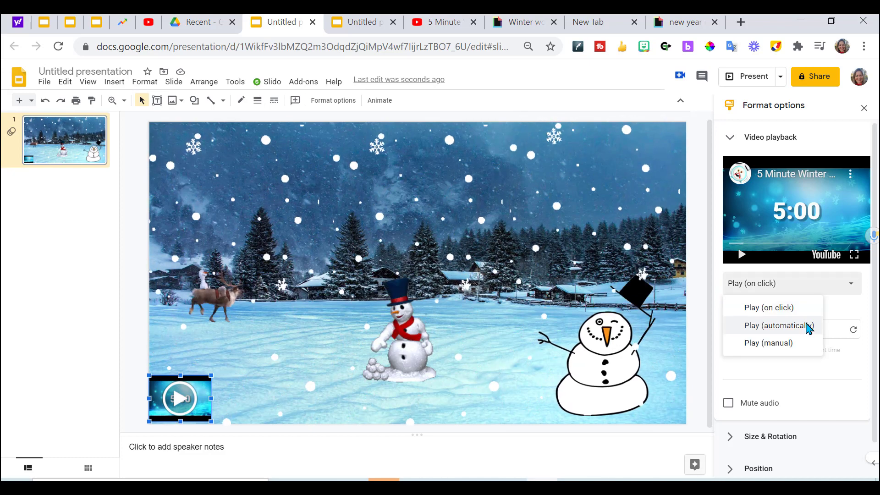
left_click(753, 76)
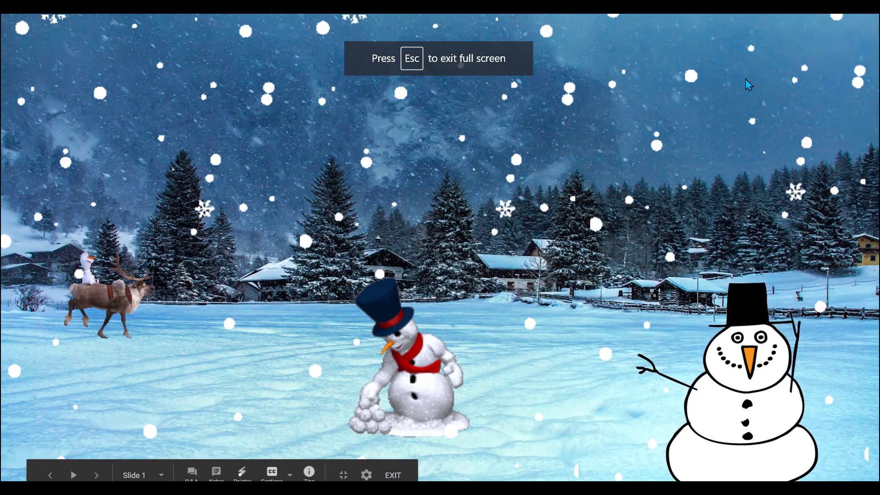